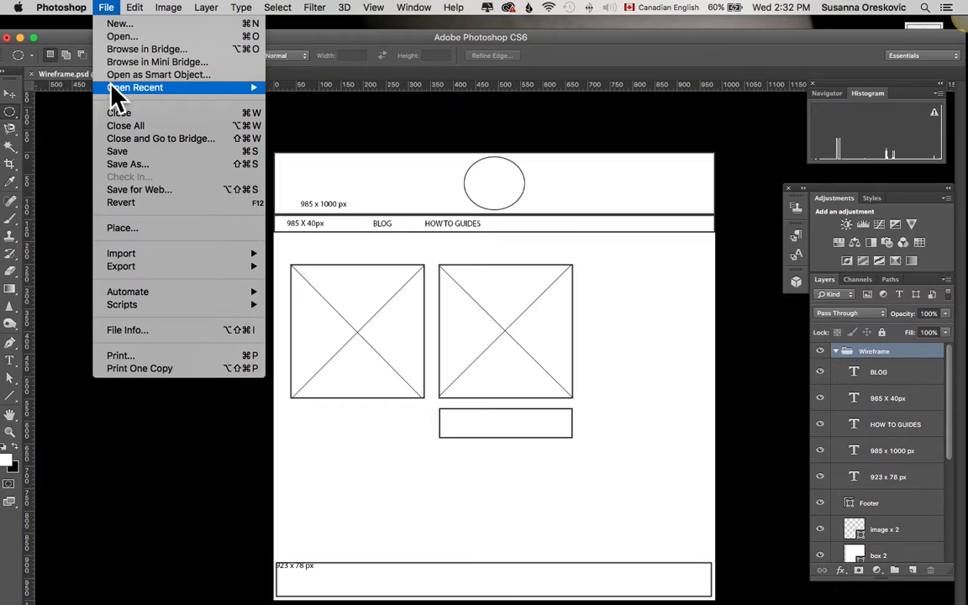
- Open 782.jpg, converting its colours to the working space
left_click(117, 39)
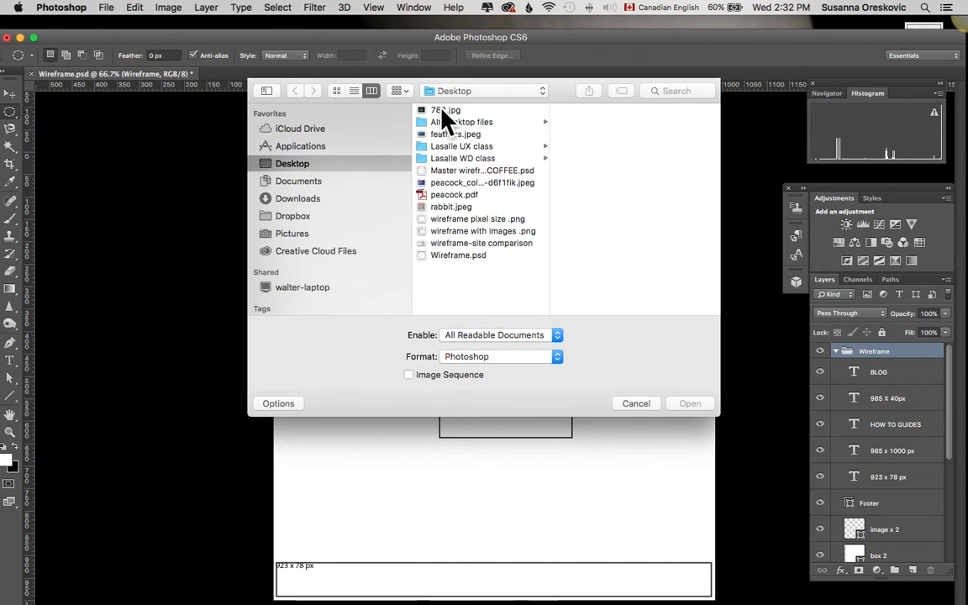
left_click(443, 111)
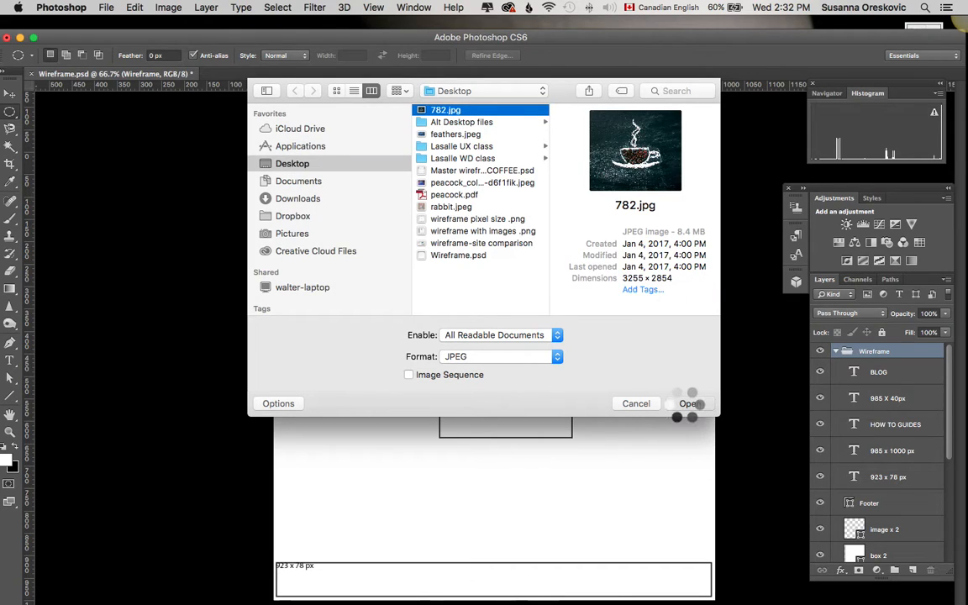
left_click(689, 405)
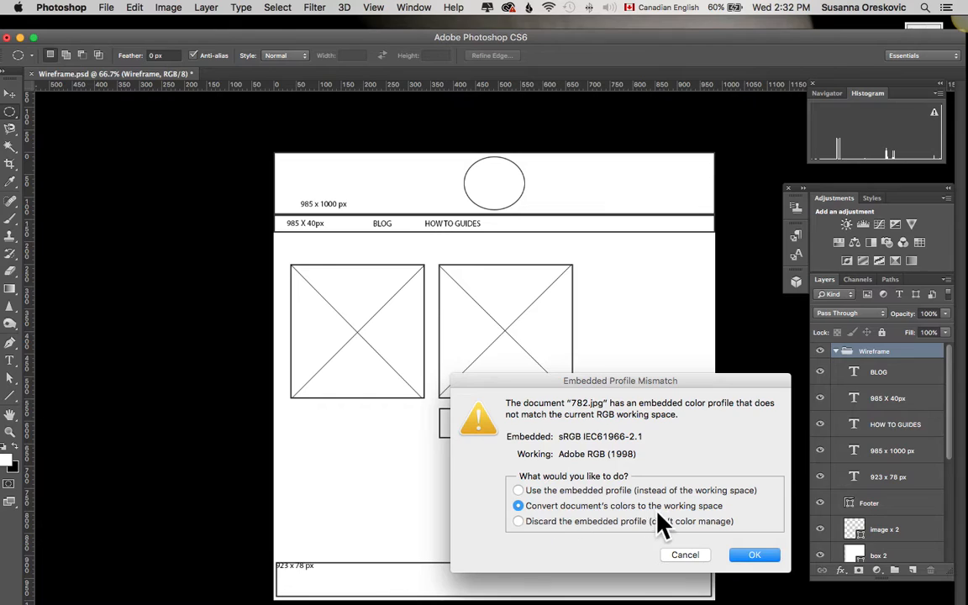
left_click(740, 553)
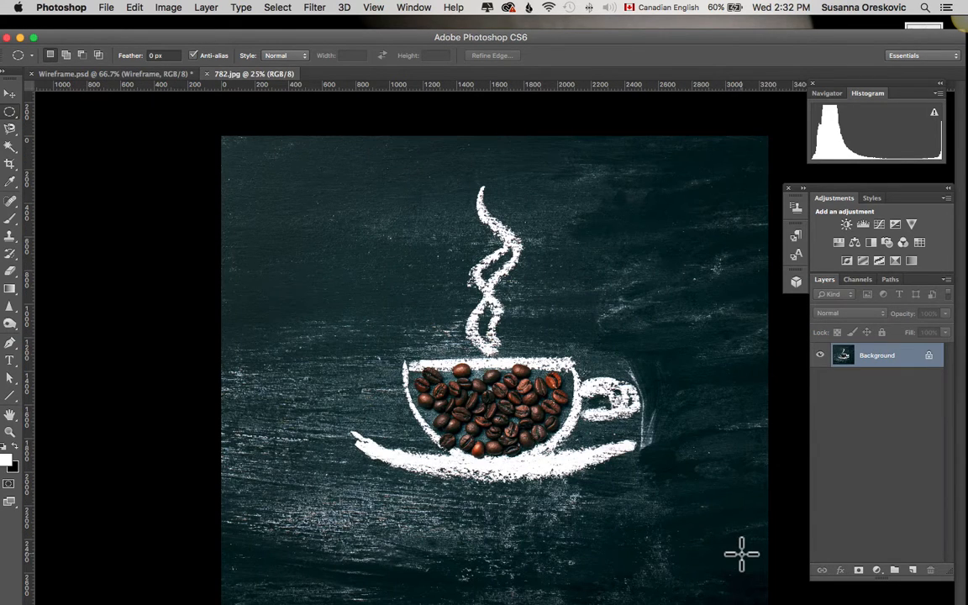
- Float the 782.jpg window and copy its background layer into the Wireframe document's Wireframe group
left_click(80, 75)
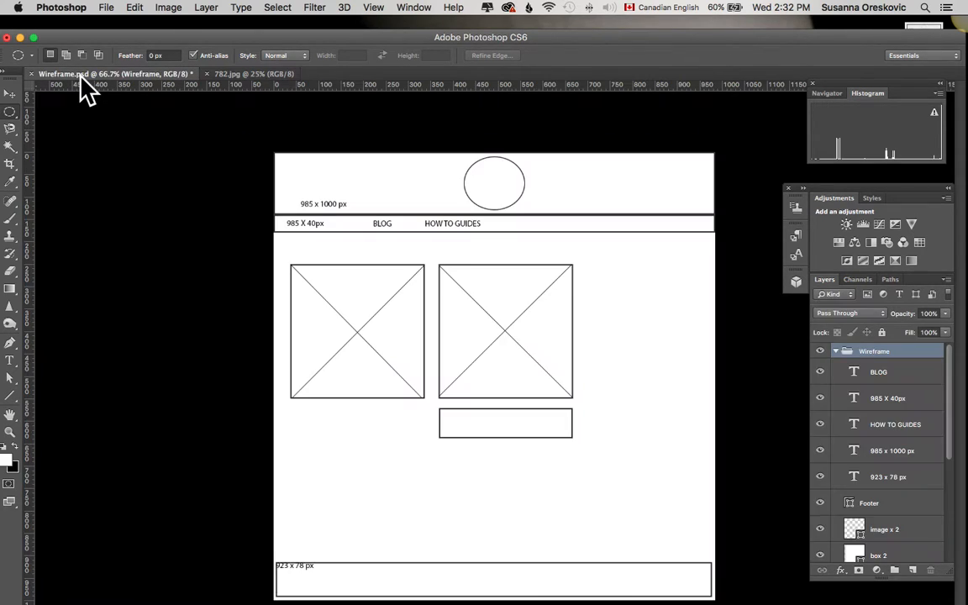
left_click(232, 74)
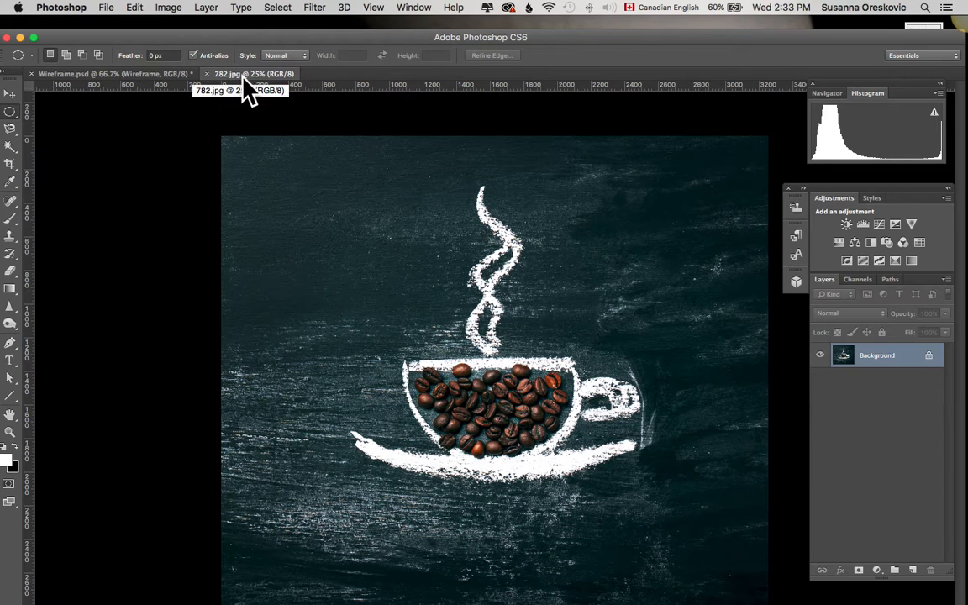
left_click_drag(260, 74, 127, 108)
left_click_drag(923, 378, 390, 370)
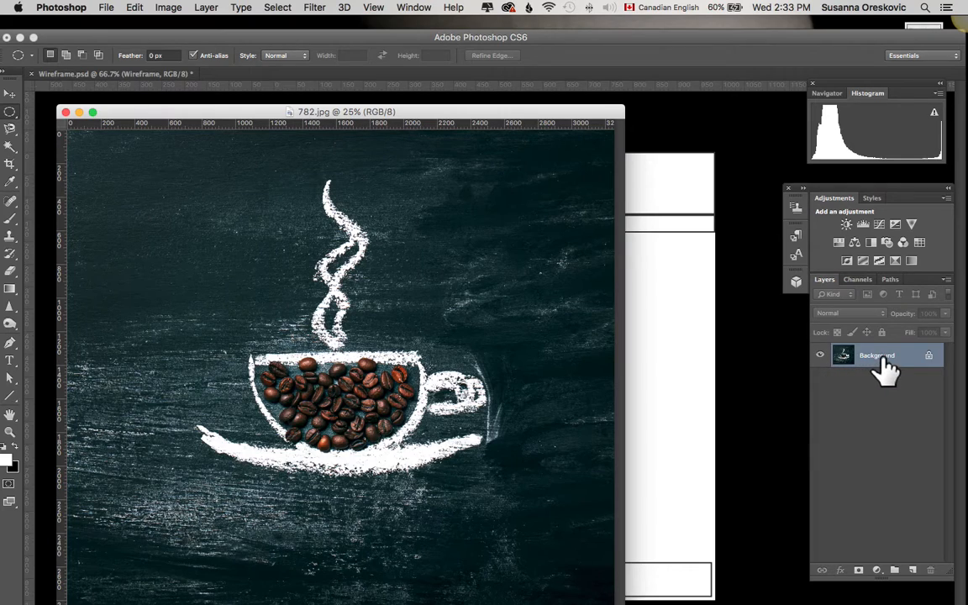
left_click_drag(883, 363, 726, 356)
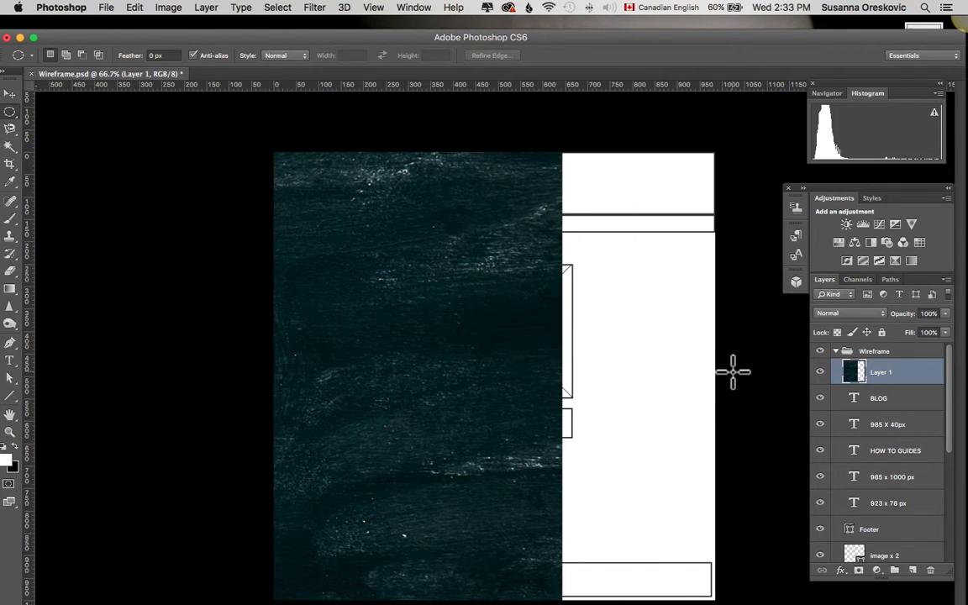
- Rename the new layer to coffe image
double_click(880, 373)
type("coffe image")
key("Return")
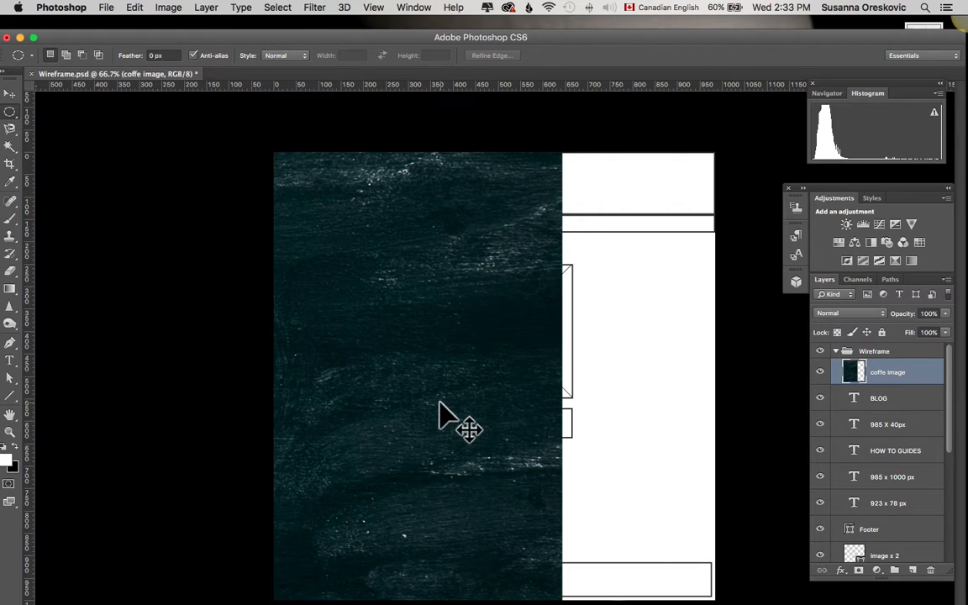
- Free-transform the coffee image, scaling it down to about 8.69% and moving it into the header area
key("super+t")
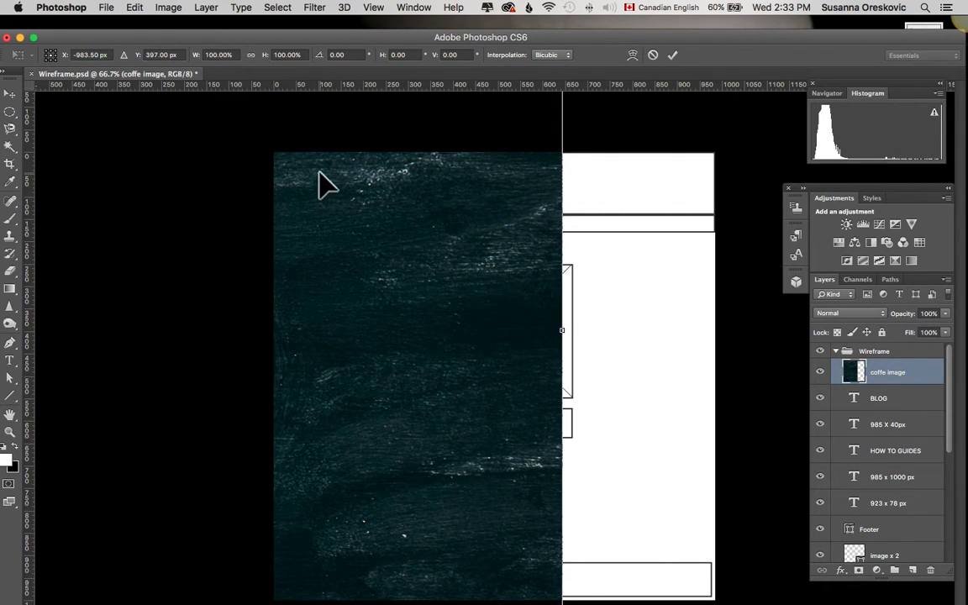
left_click(168, 9)
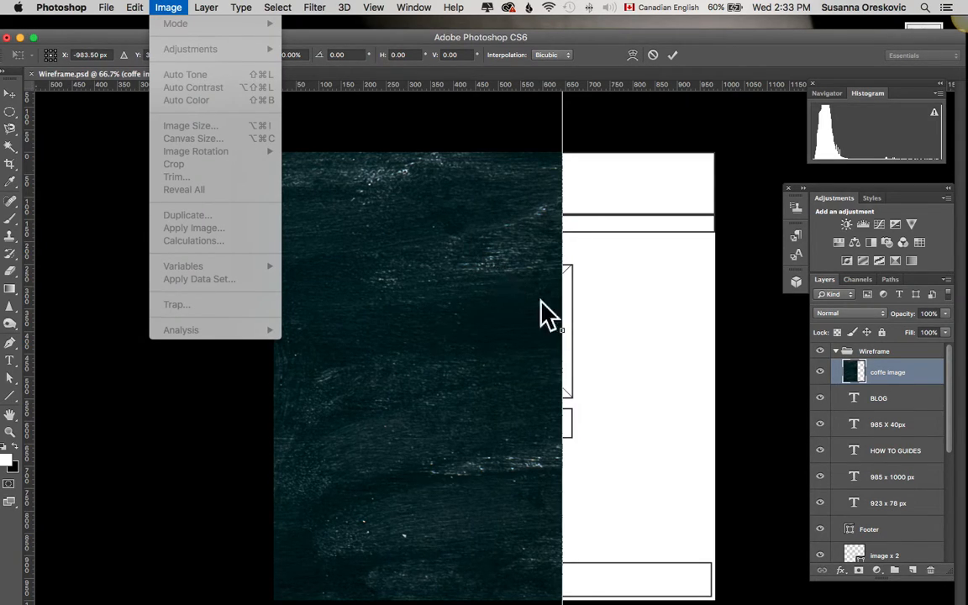
left_click(598, 165)
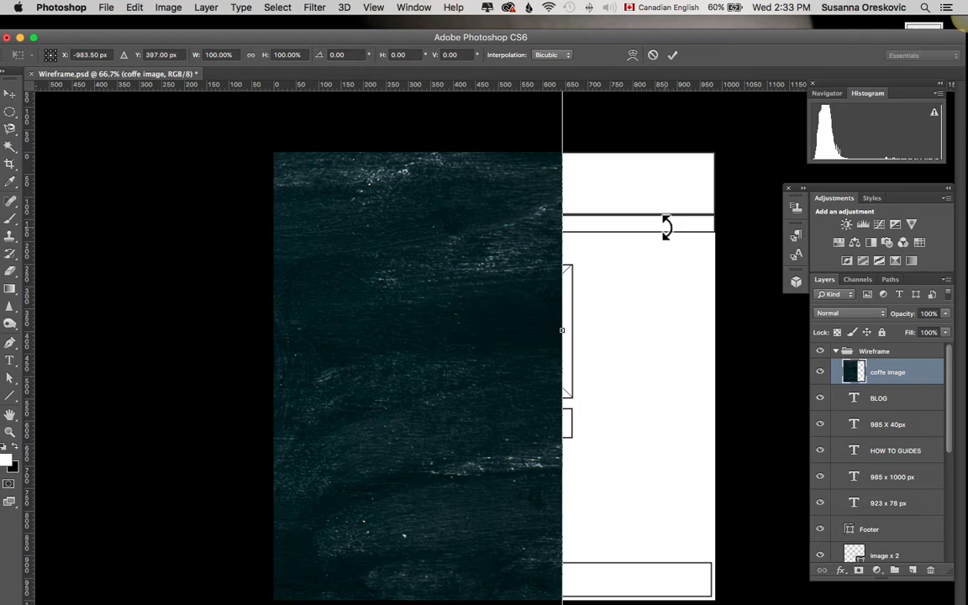
key("super+minus")
key("super+minus")
key("super+minus")
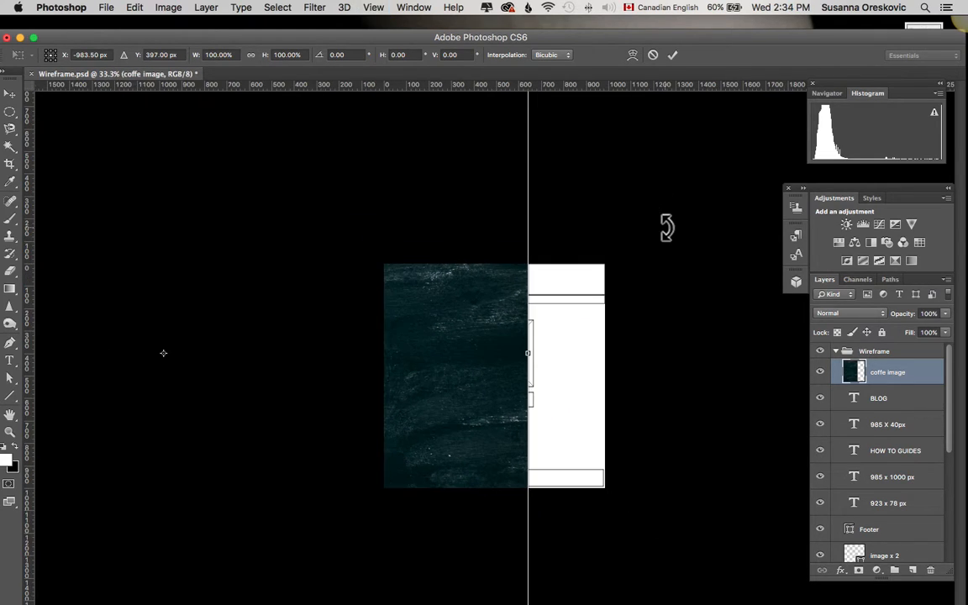
key("super+minus")
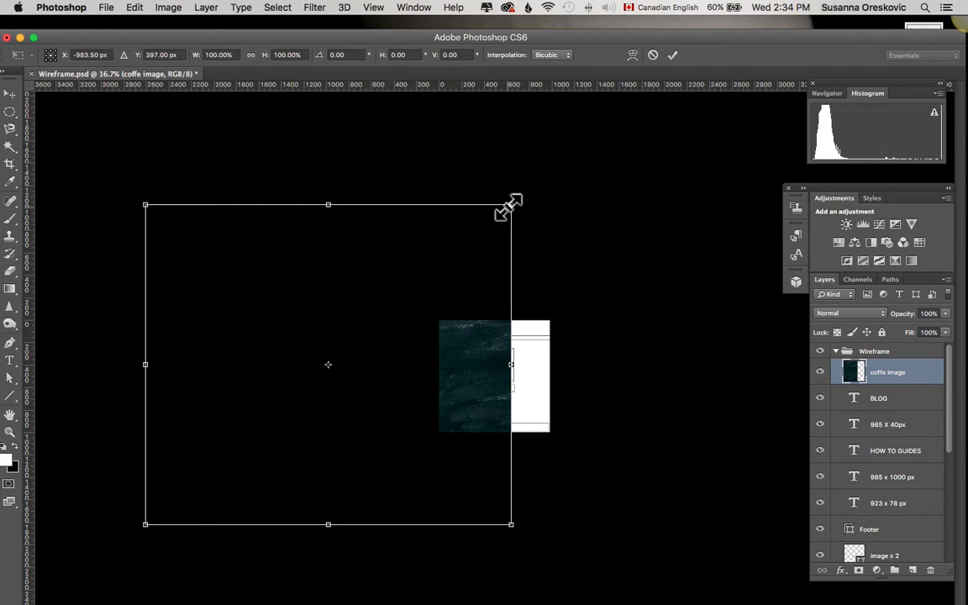
left_click_drag(511, 204, 283, 400)
left_click_drag(245, 431, 520, 352)
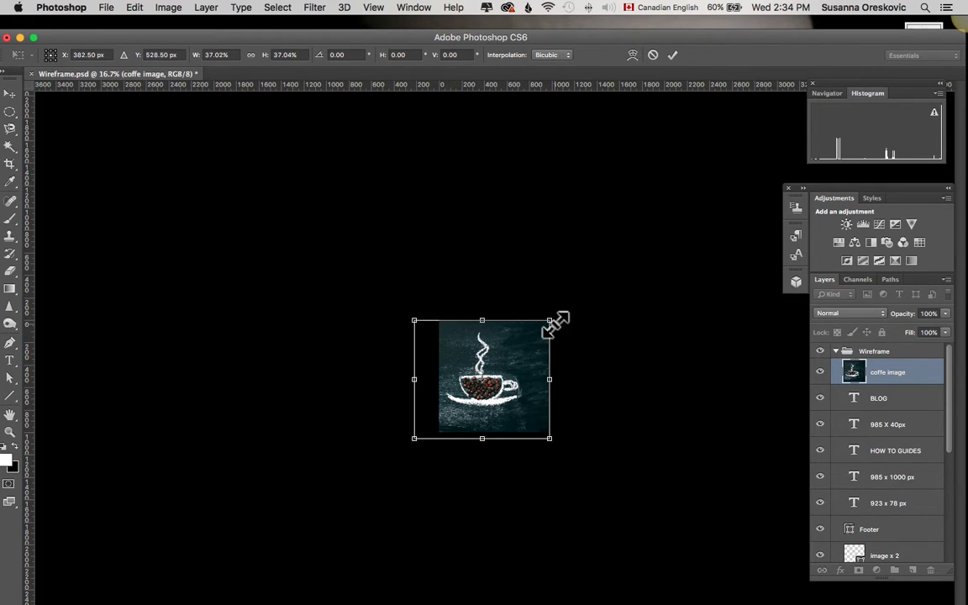
left_click_drag(548, 323, 505, 341)
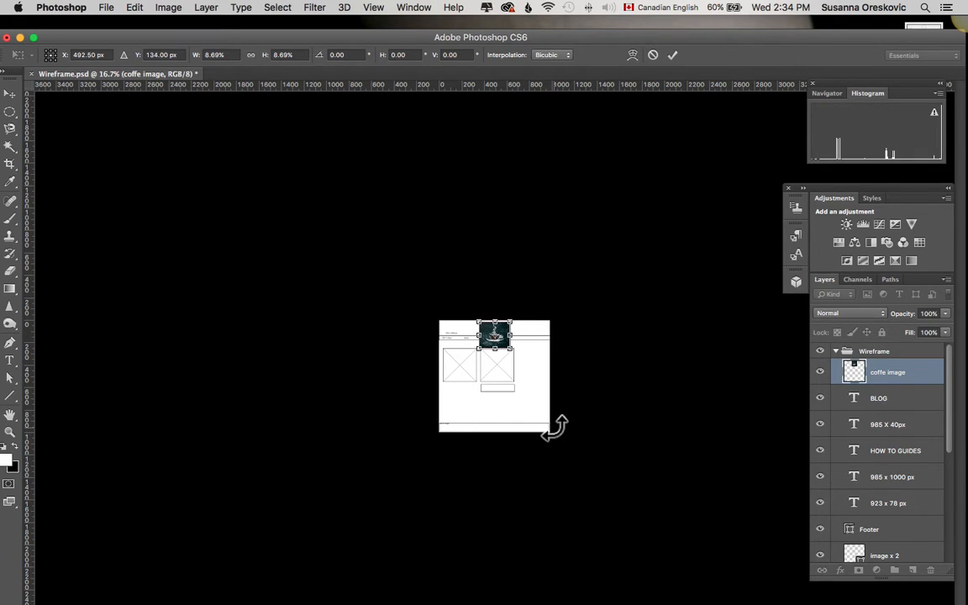
- Scale the coffee image down to about 4.6% and position it in the header above the navigation bar, then commit
key("super+equal")
key("super+equal")
key("super+equal")
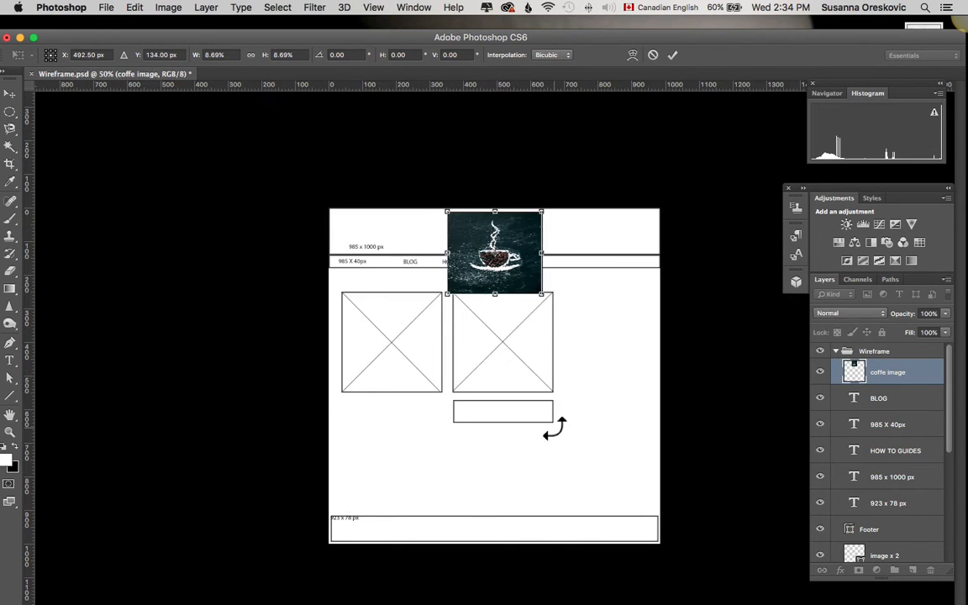
key("super+equal")
key("super+equal")
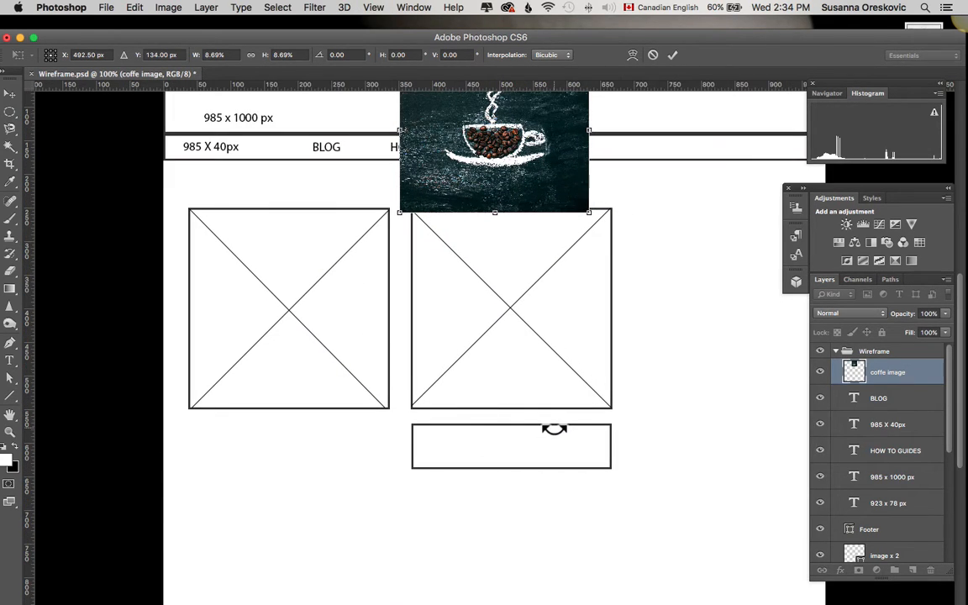
scroll(518, 437, "up", 4)
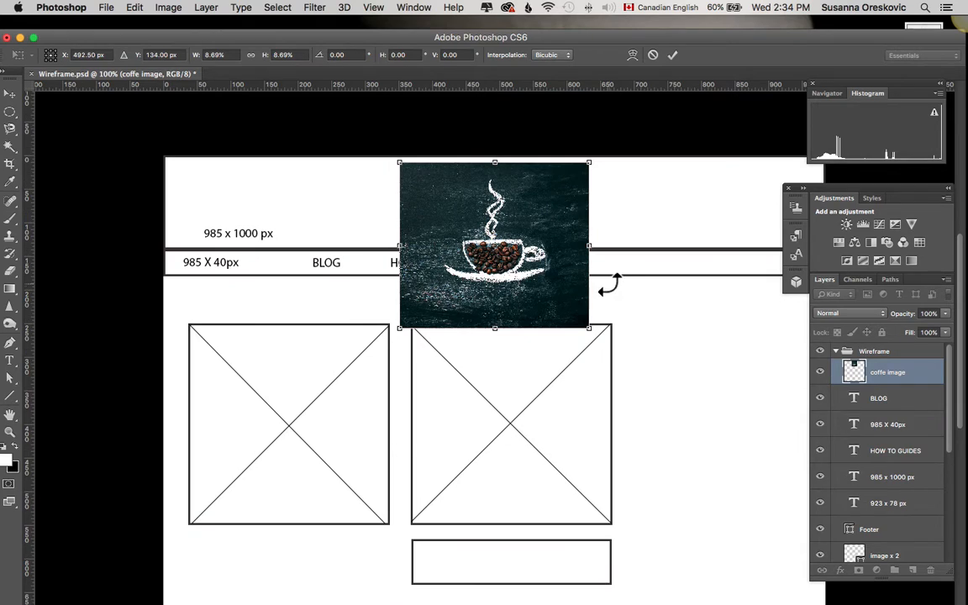
left_click_drag(588, 162, 514, 225)
left_click_drag(491, 273, 521, 195)
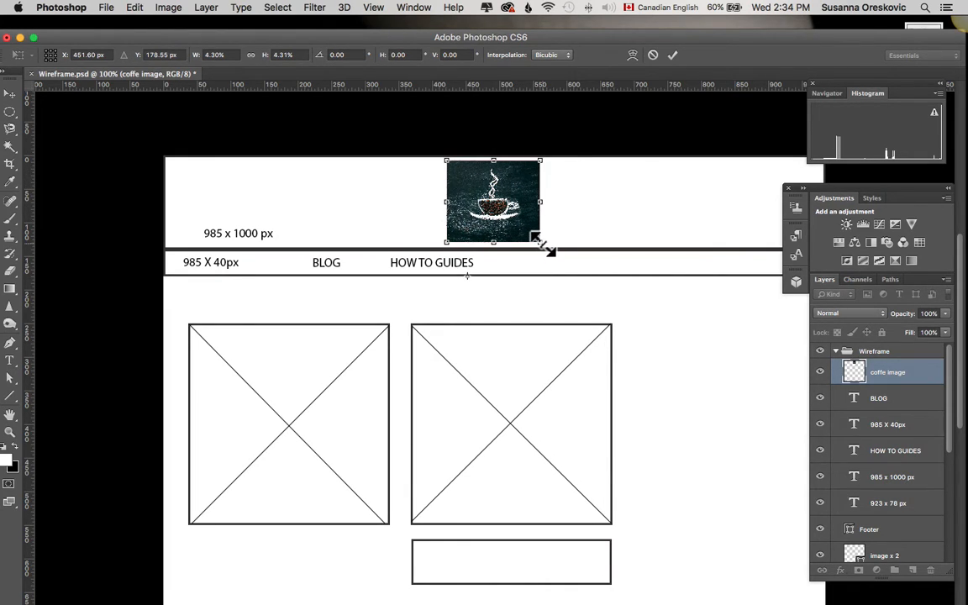
left_click_drag(544, 246, 521, 232)
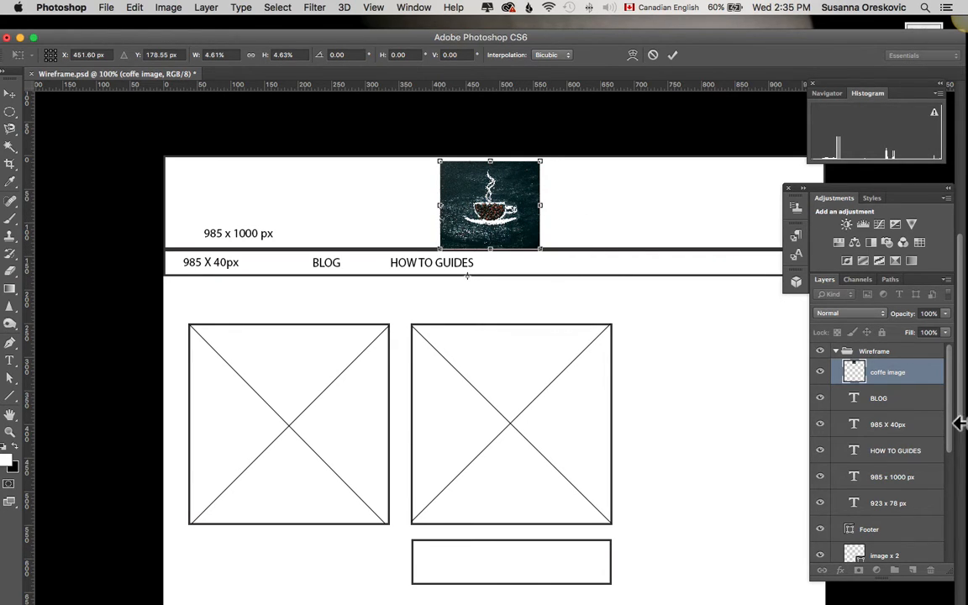
key("Return")
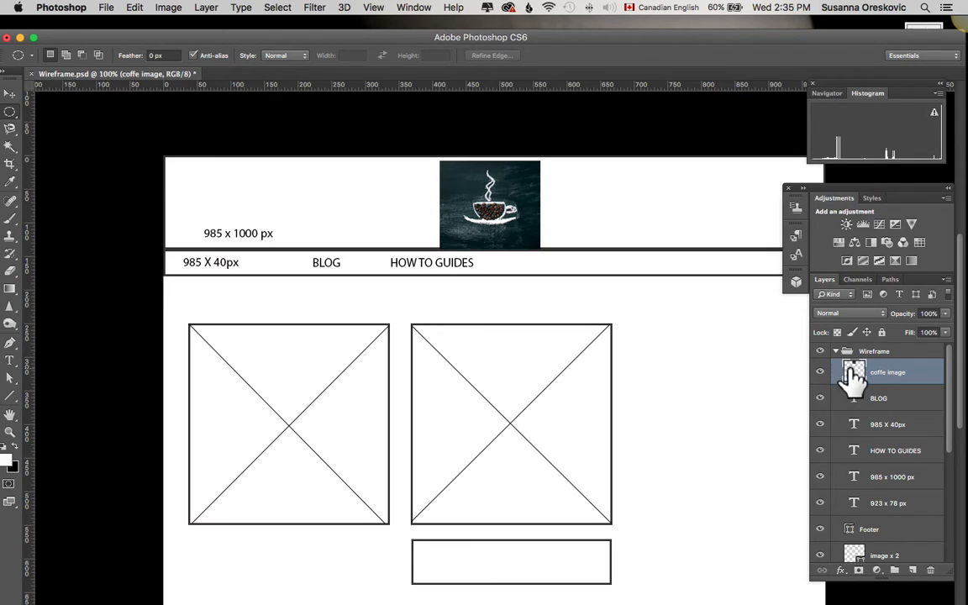
- Draw an elliptical selection of about 145 x 130 px over the coffee image and add a layer mask from it
left_click(10, 115)
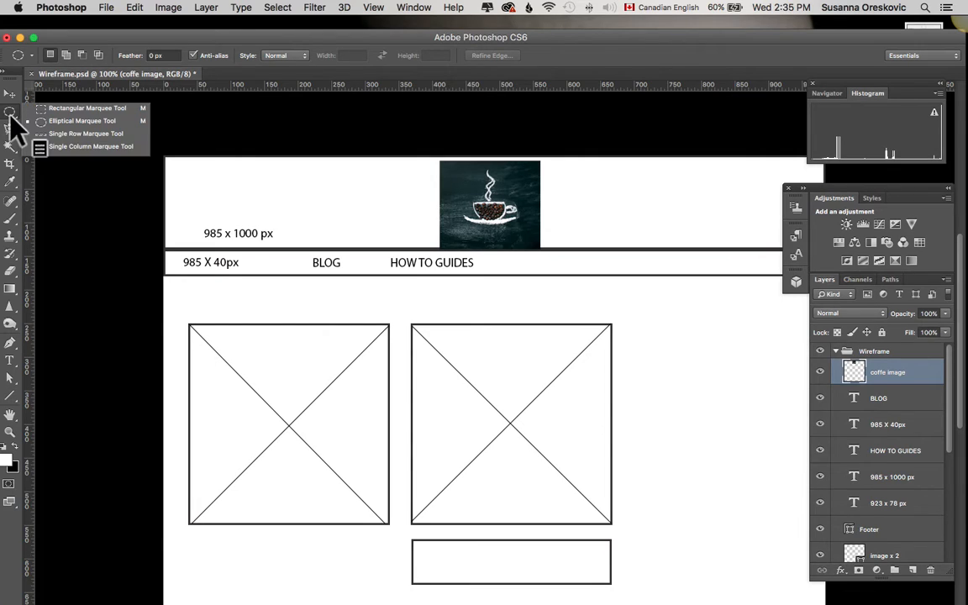
left_click(59, 123)
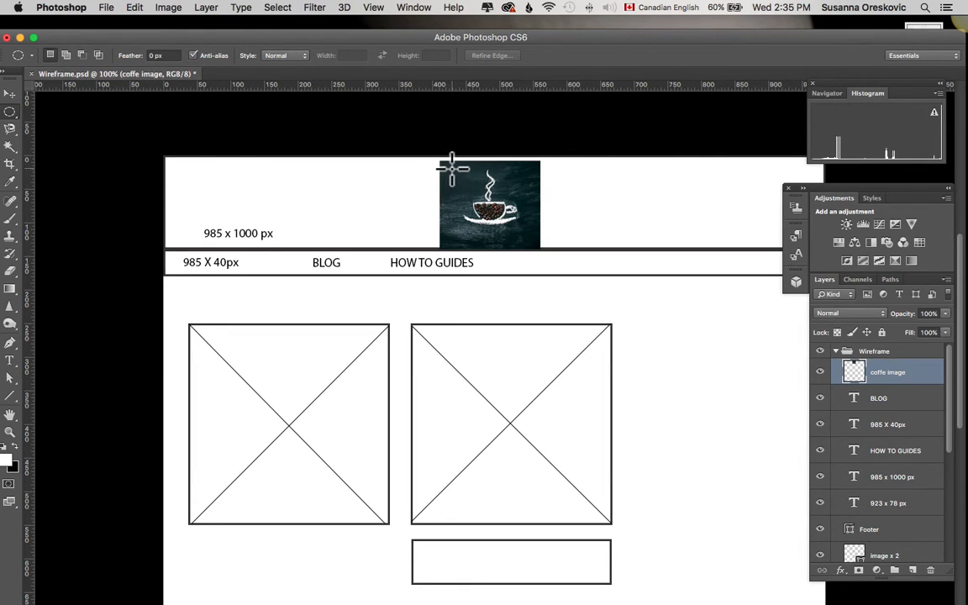
left_click_drag(442, 161, 541, 252)
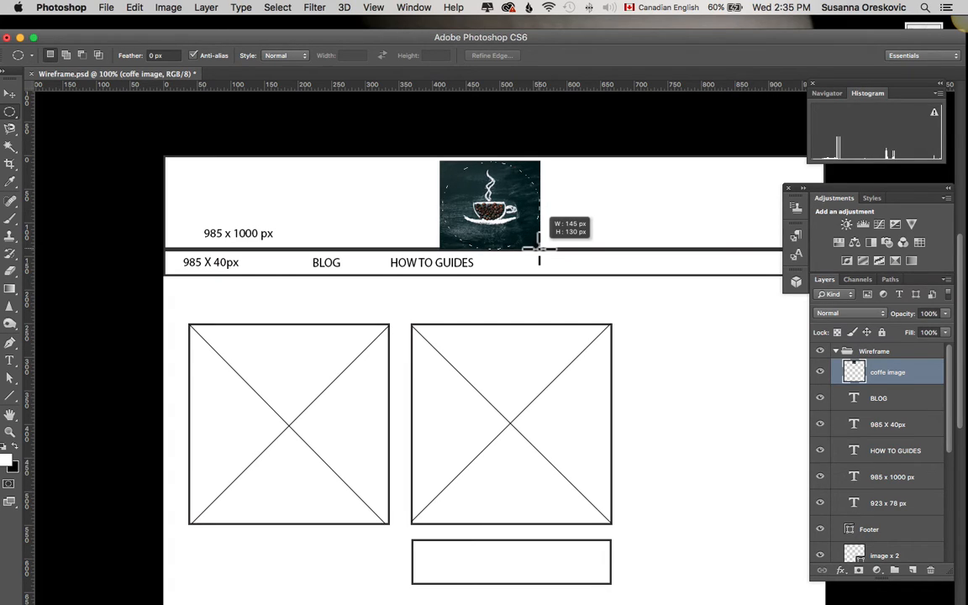
left_click_drag(538, 248, 538, 249)
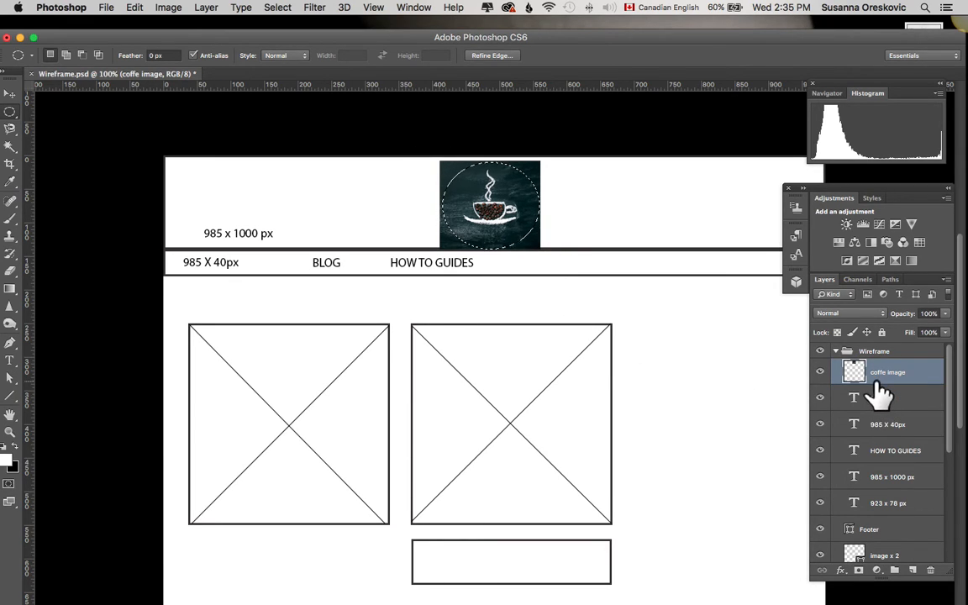
left_click(859, 572)
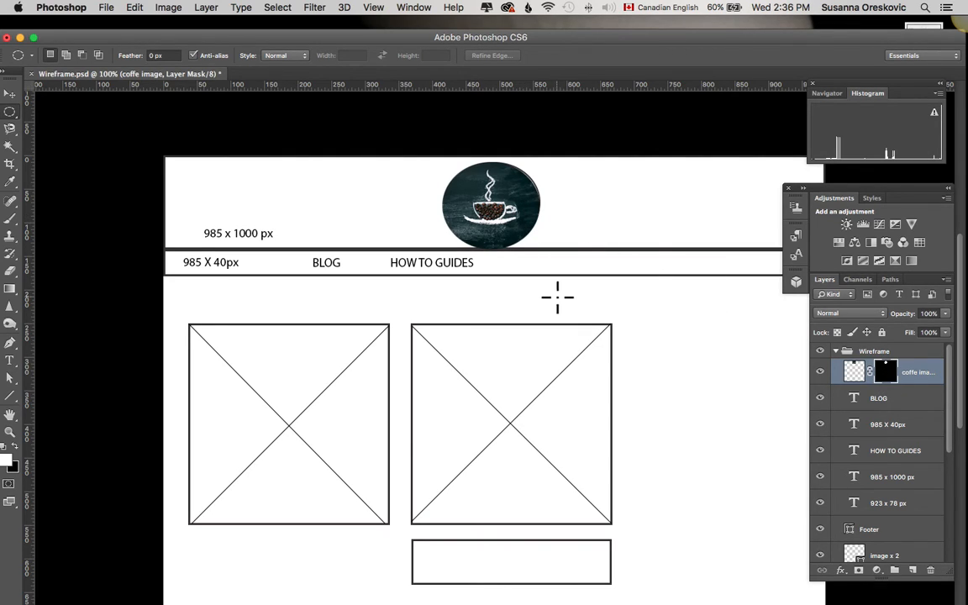
- Nudge the masked coffee image slightly right with the Move tool, then select the BLOG text layer
left_click(10, 94)
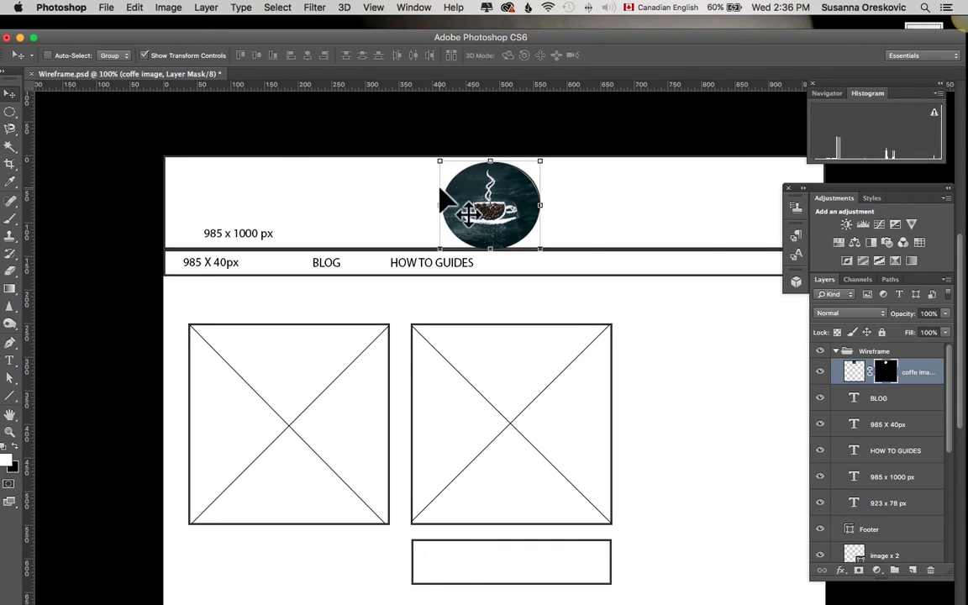
left_click_drag(508, 225, 510, 226)
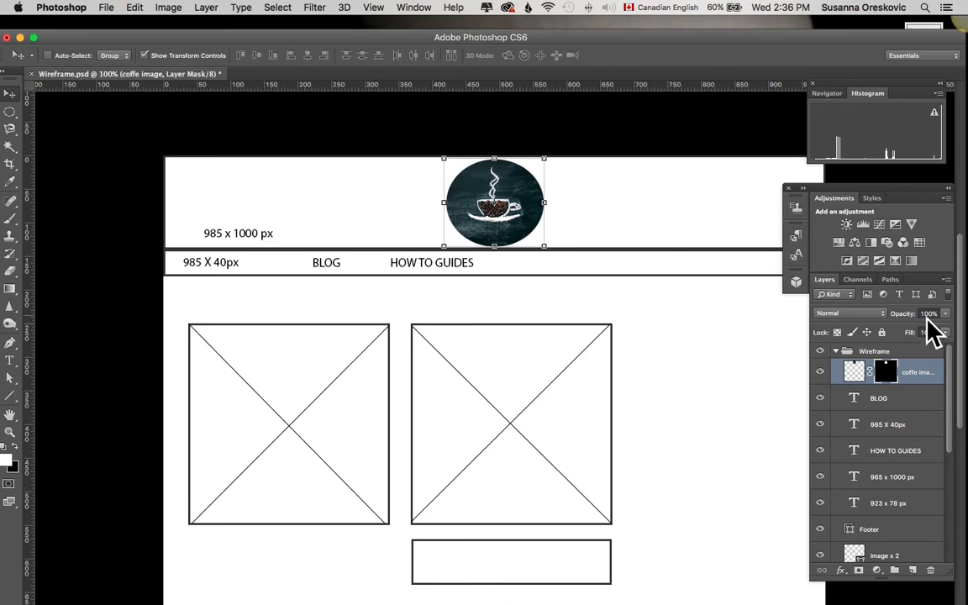
left_click(921, 399)
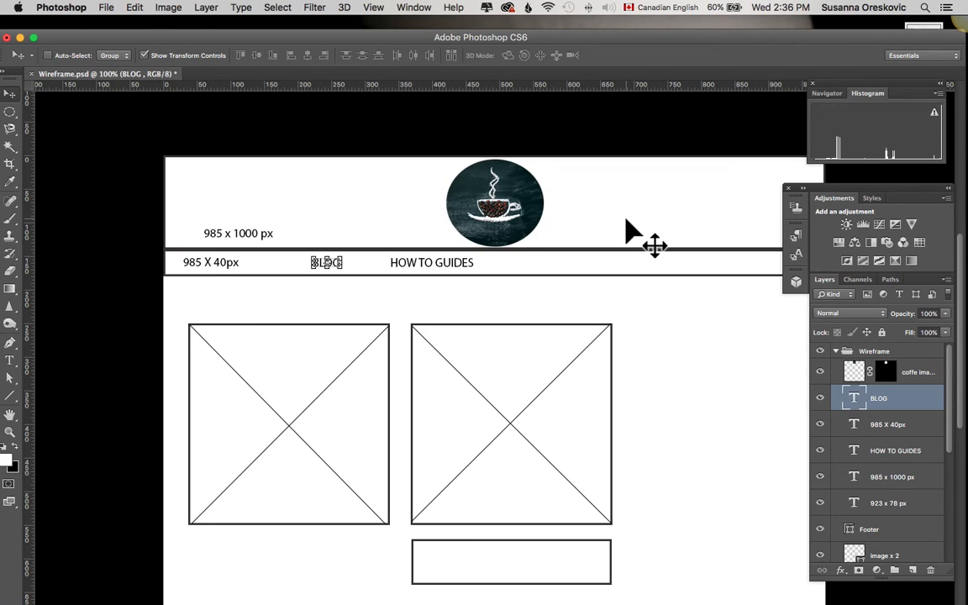
left_click(918, 378)
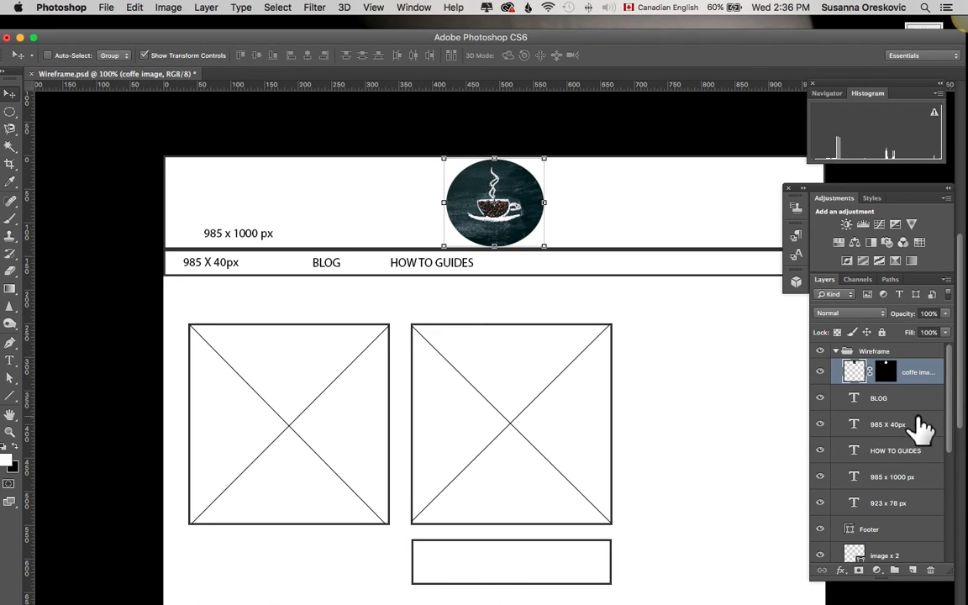
left_click(907, 400)
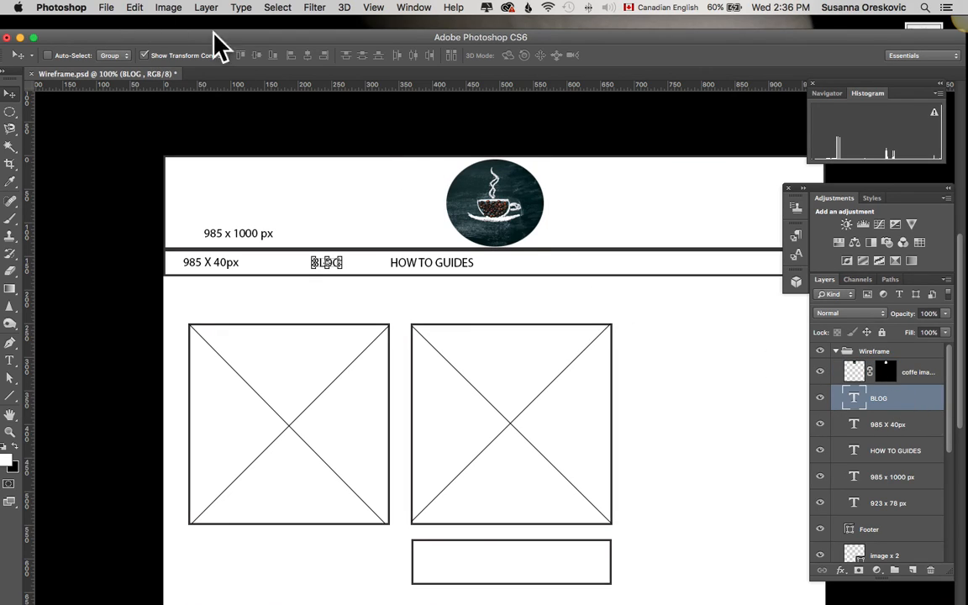